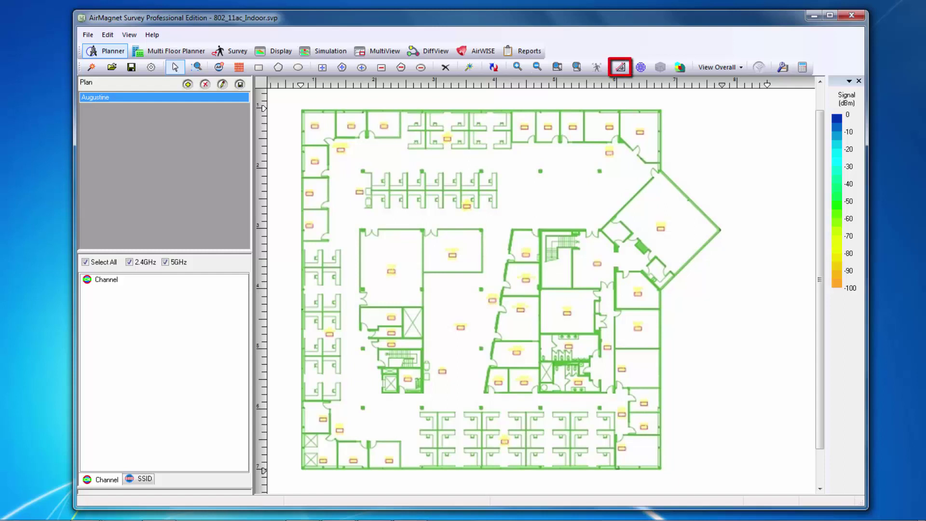
# Step: Dismiss the measuring prompt, then trace the central L-shaped room's walls in Dry Wall (4 dB)
pyautogui.click(620, 67)
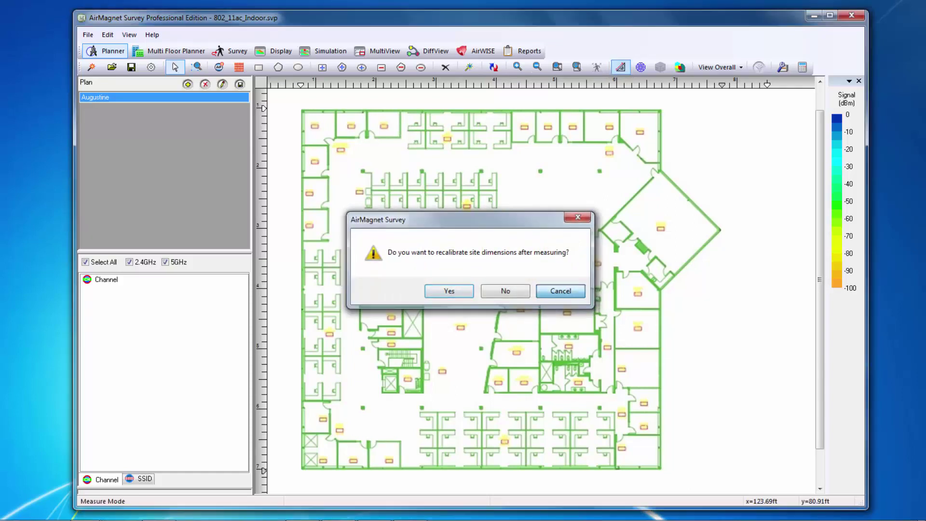
pyautogui.press('Escape')
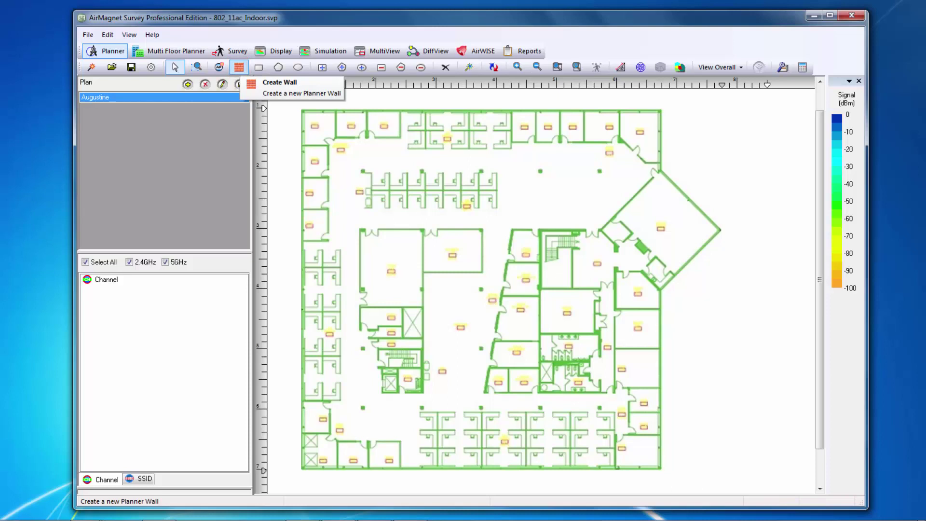
pyautogui.click(239, 67)
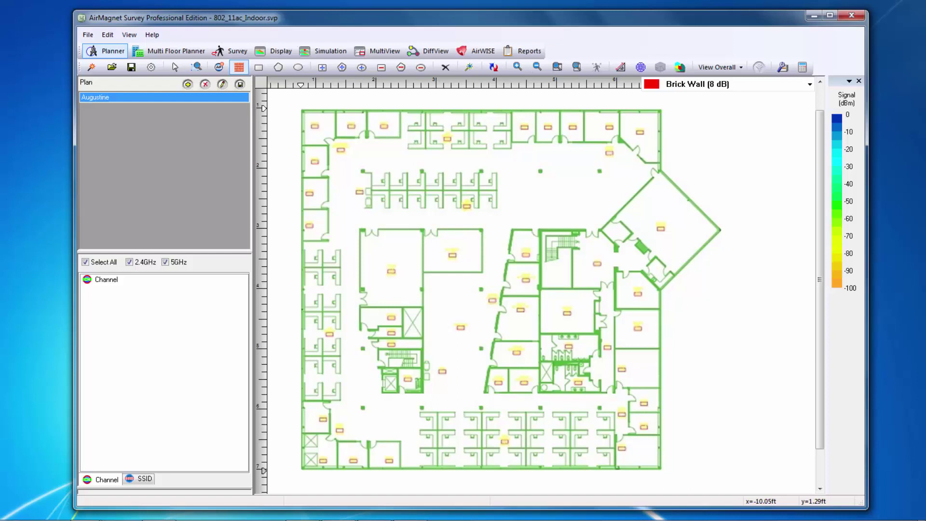
pyautogui.click(810, 84)
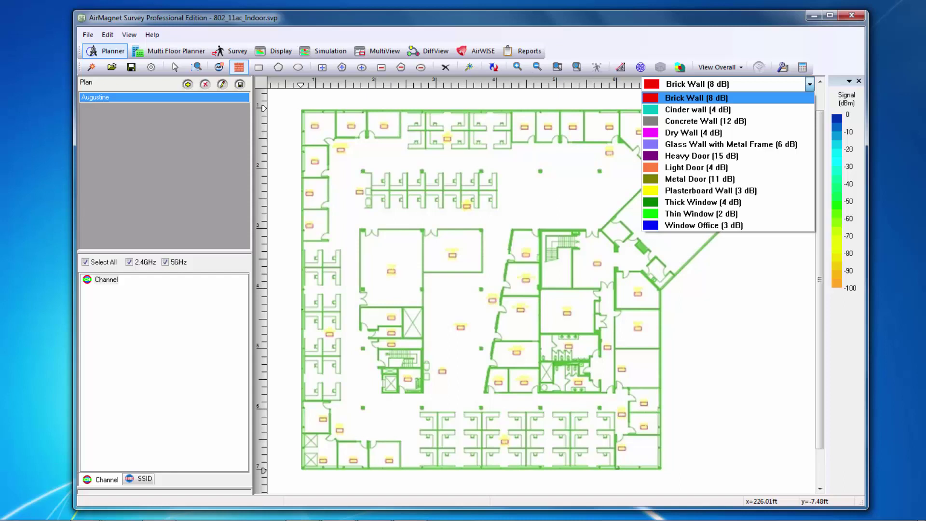
pyautogui.press('Down')
pyautogui.press('Down')
pyautogui.press('Down')
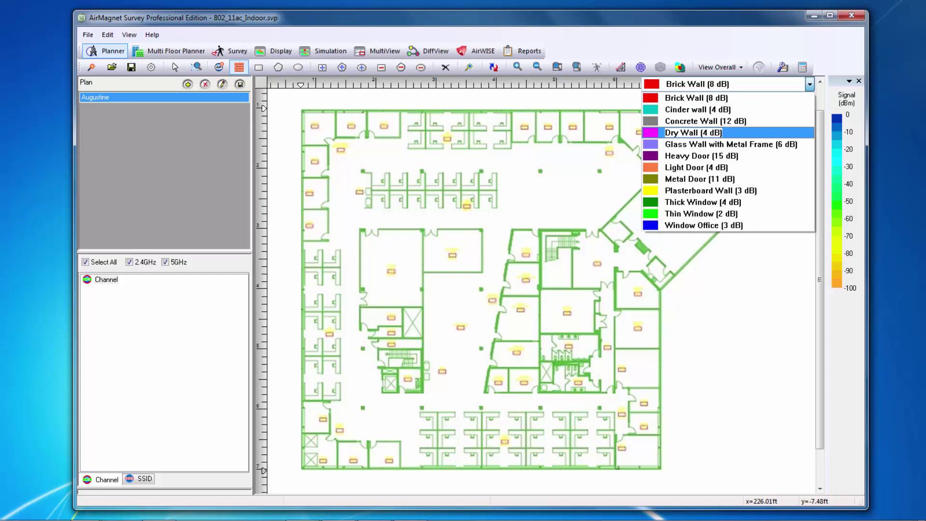
pyautogui.press('Return')
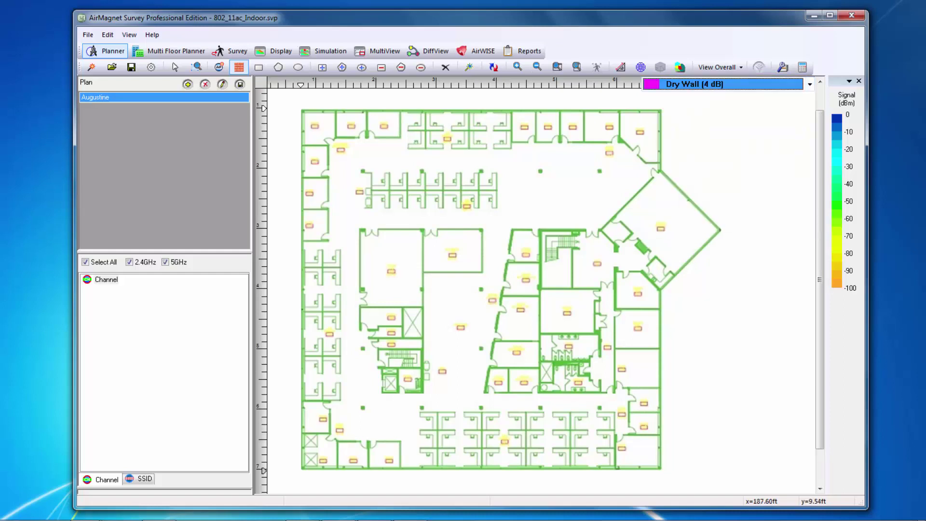
pyautogui.moveTo(360, 228)
pyautogui.mouseDown()
pyautogui.moveTo(483, 229)
pyautogui.moveTo(483, 273)
pyautogui.moveTo(423, 273)
pyautogui.moveTo(422, 393)
pyautogui.moveTo(382, 394)
pyautogui.moveTo(377, 342)
pyautogui.moveTo(360, 330)
pyautogui.moveTo(360, 228)
pyautogui.mouseUp()
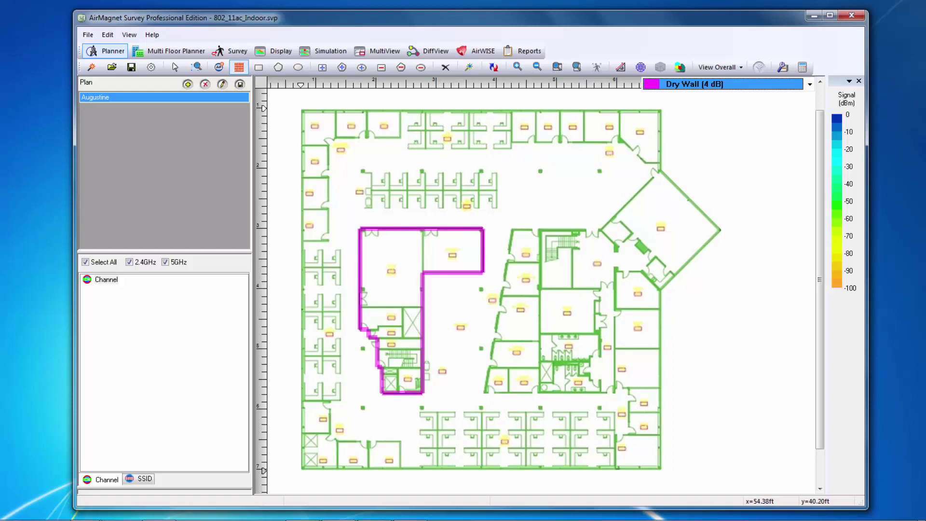
pyautogui.rightClick(395, 229)
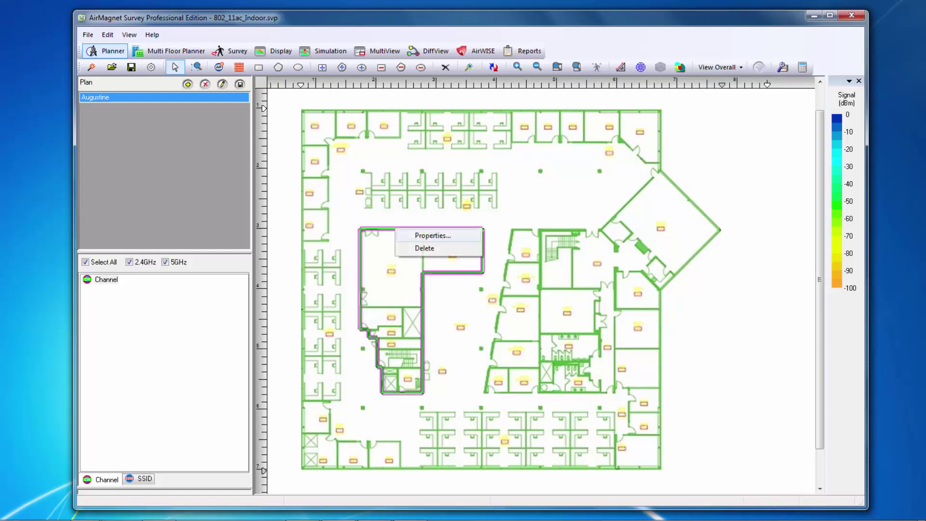
pyautogui.click(433, 236)
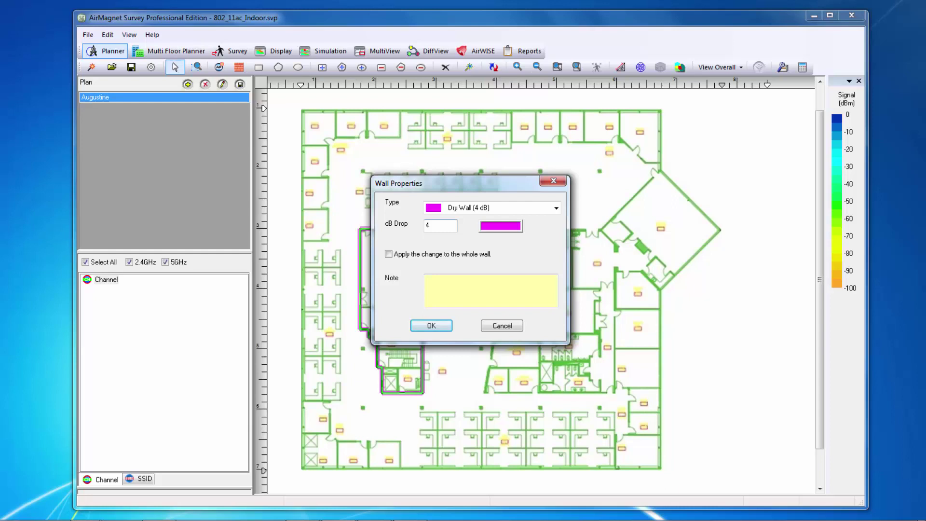
pyautogui.click(502, 326)
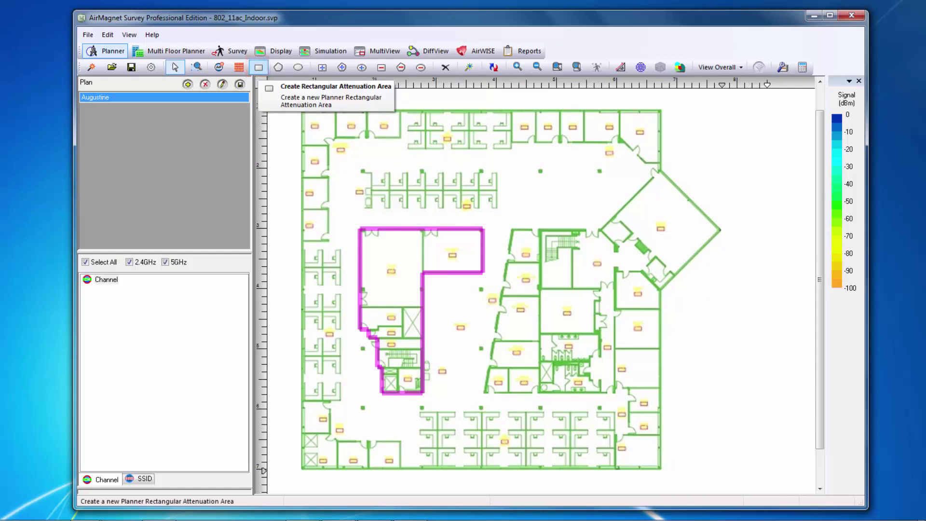
# Step: Cover a cubicle block with a rectangular Cubicle (28) attenuation area
pyautogui.click(258, 68)
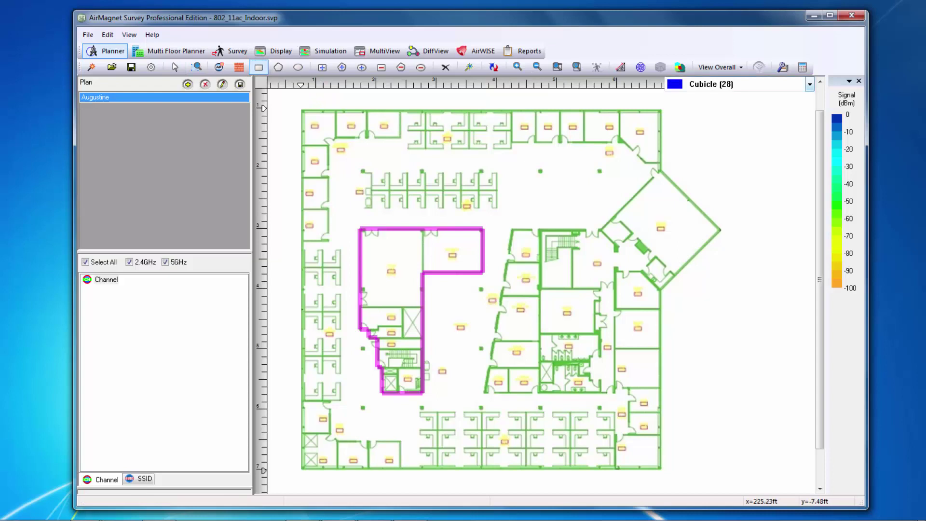
pyautogui.click(810, 84)
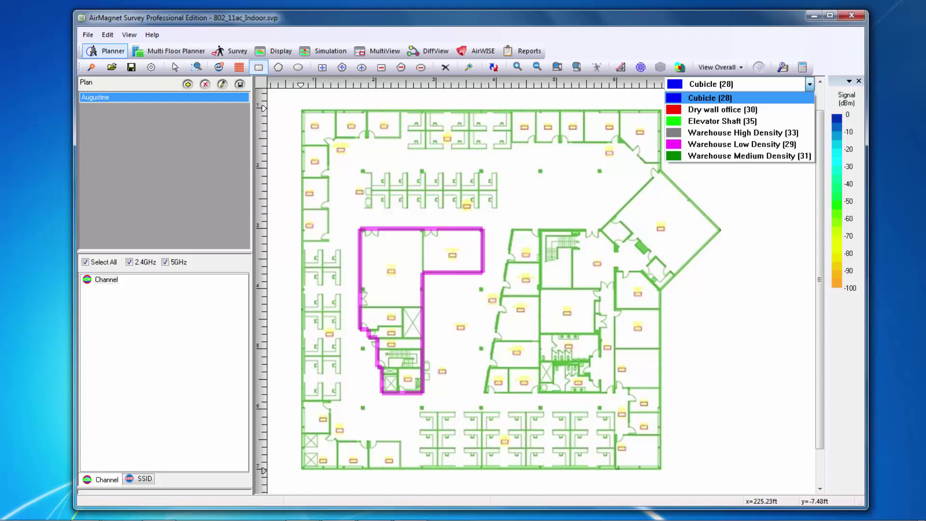
pyautogui.click(709, 98)
pyautogui.moveTo(360, 170); pyautogui.dragTo(499, 207)
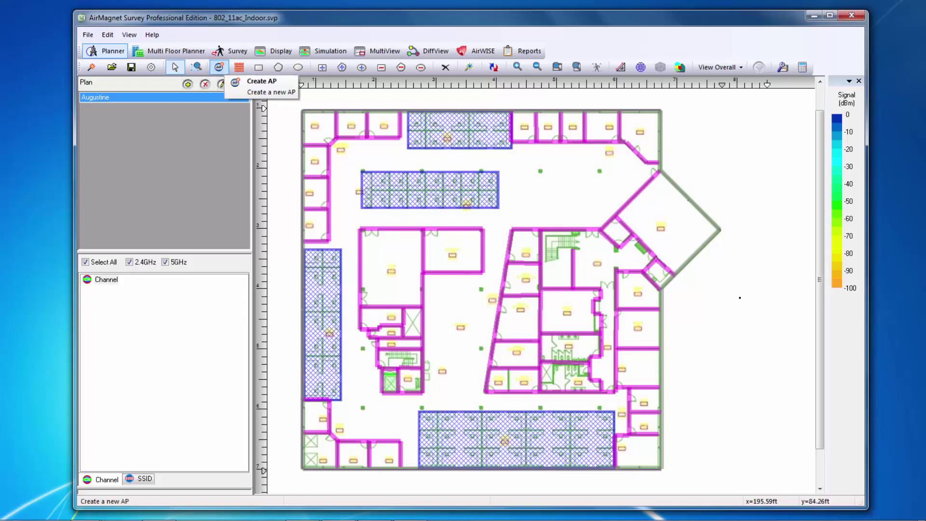
# Step: Place access point AP-1 in the open area near the top right of the plan
pyautogui.click(219, 67)
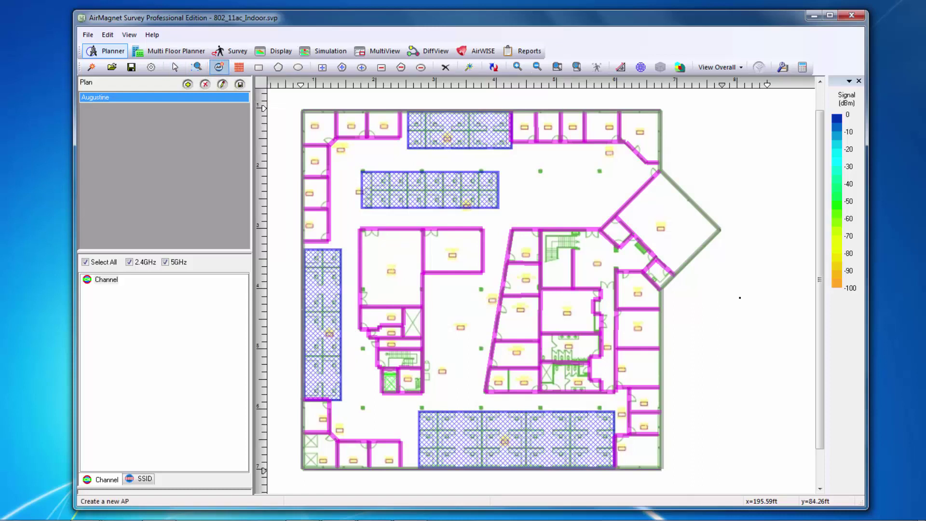
pyautogui.click(593, 174)
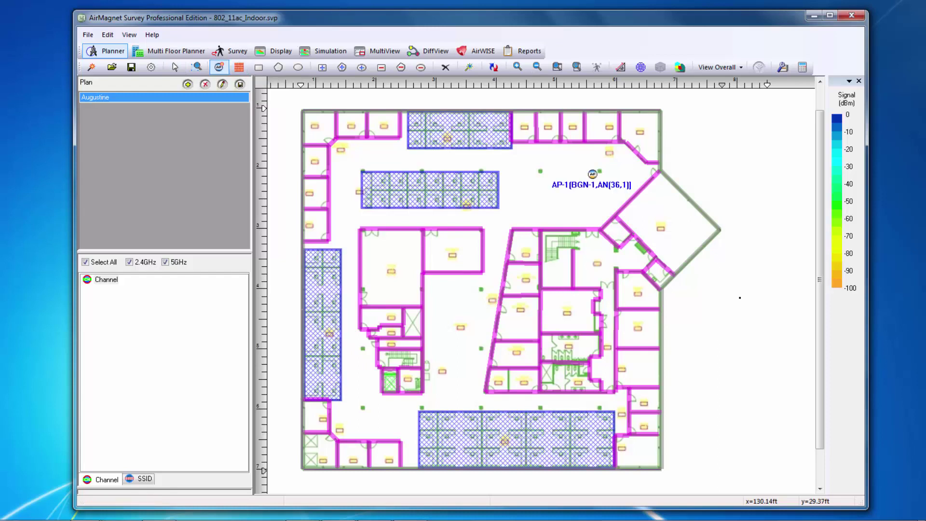
pyautogui.press('Escape')
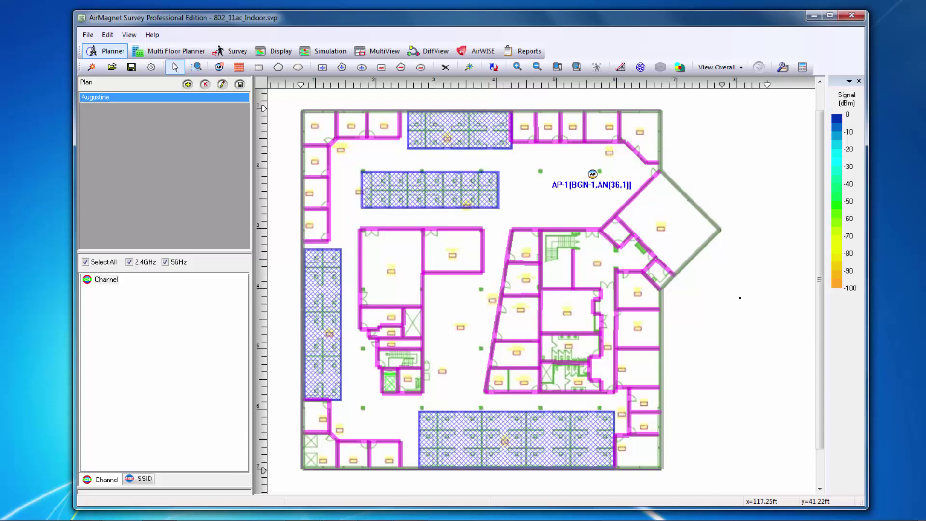
# Step: Raise AP-1's 5 GHz transmit power by three steps in its properties
pyautogui.rightClick(593, 174)
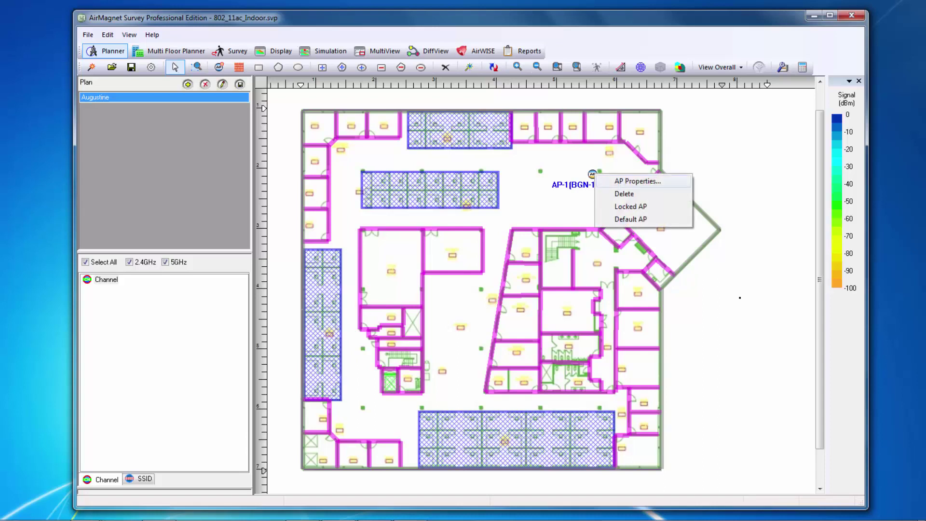
pyautogui.click(637, 180)
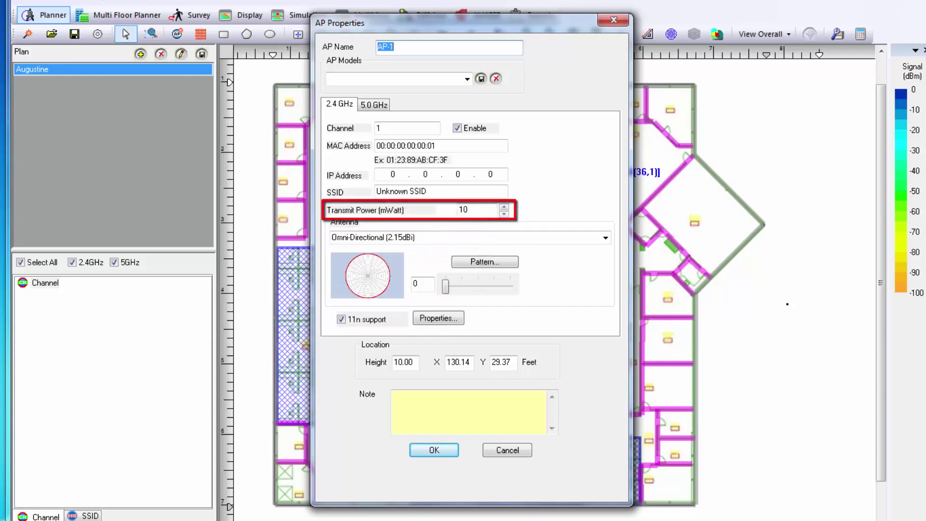
pyautogui.click(374, 105)
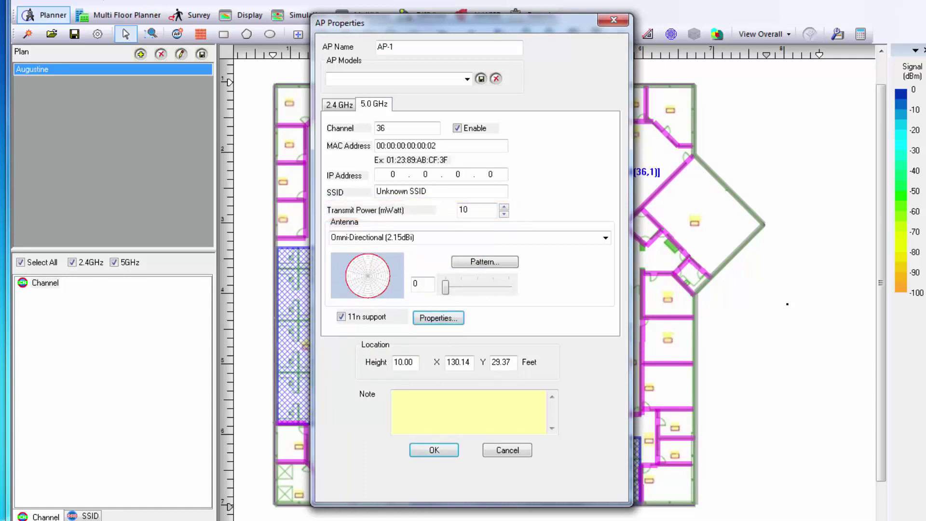
pyautogui.click(504, 206)
pyautogui.click(504, 207)
pyautogui.click(504, 206)
pyautogui.click(504, 207)
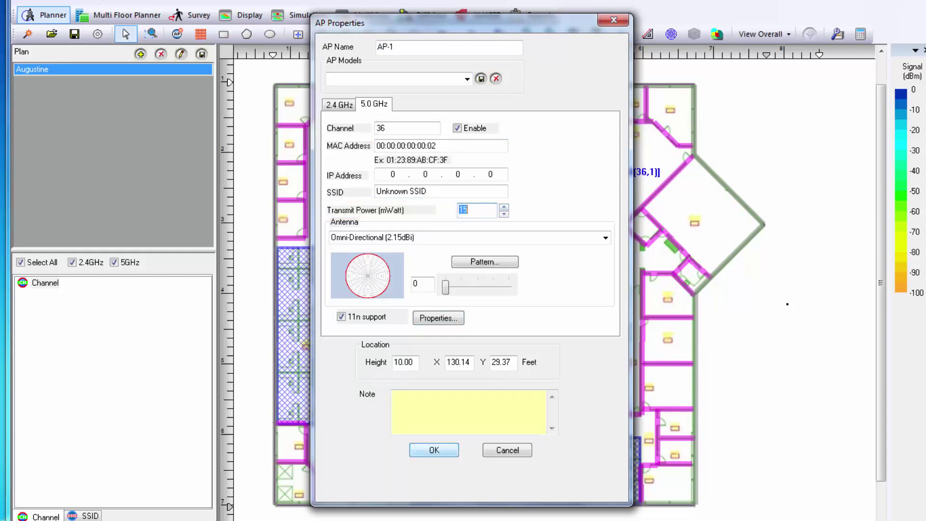
pyautogui.click(434, 450)
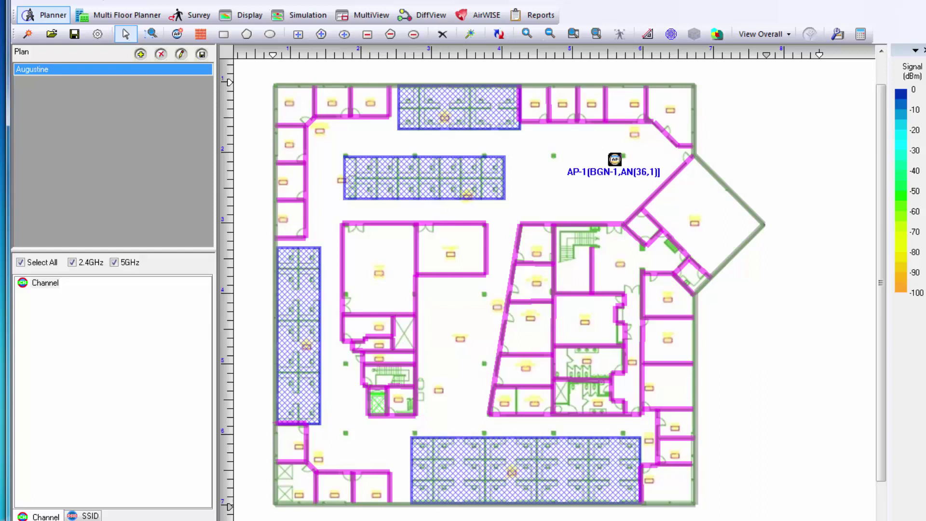
# Step: Make AP-1 the default AP, then place AP-2 top left, AP-3 lower left, AP-4 bottom centre
pyautogui.rightClick(614, 158)
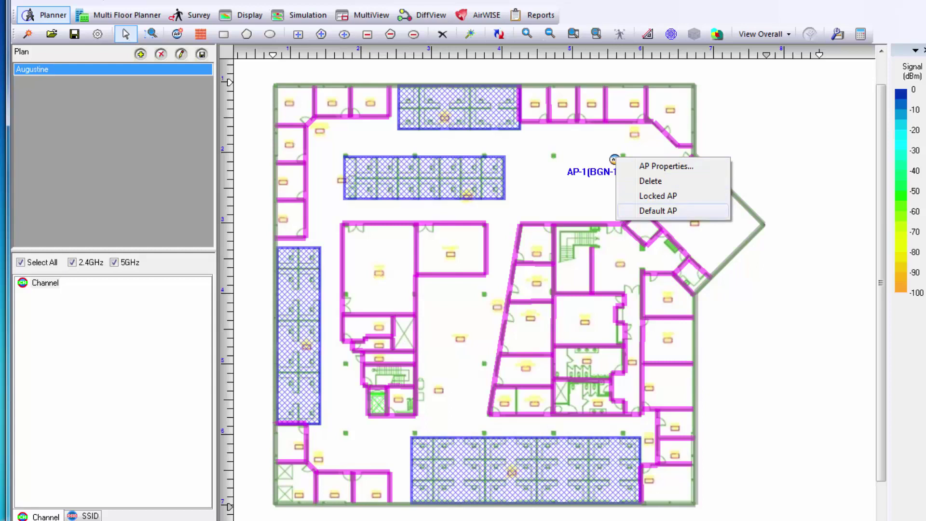
pyautogui.click(666, 211)
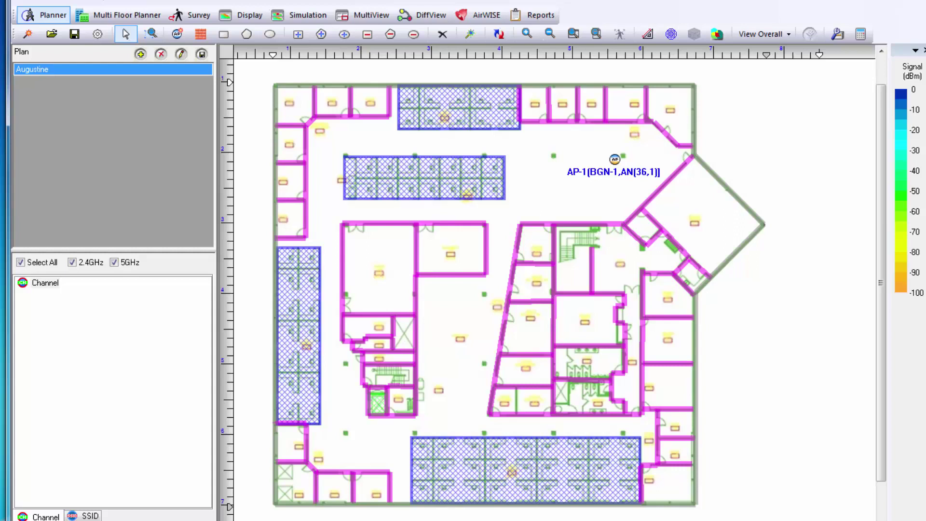
pyautogui.click(178, 33)
pyautogui.click(329, 151)
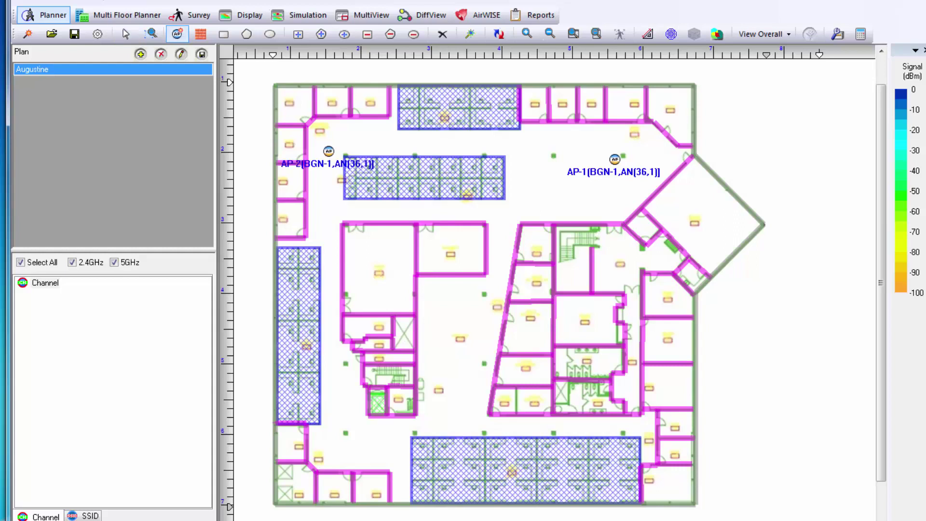
pyautogui.click(372, 425)
pyautogui.click(540, 403)
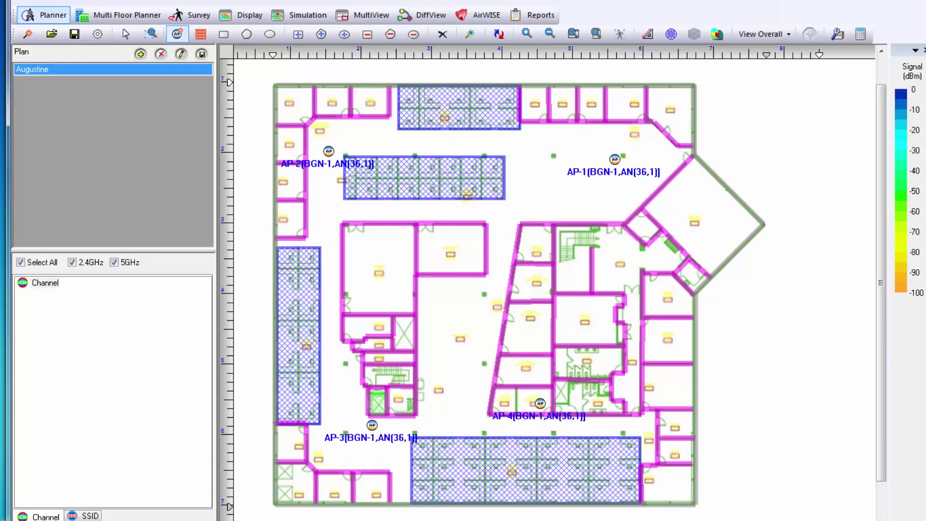
pyautogui.click(126, 33)
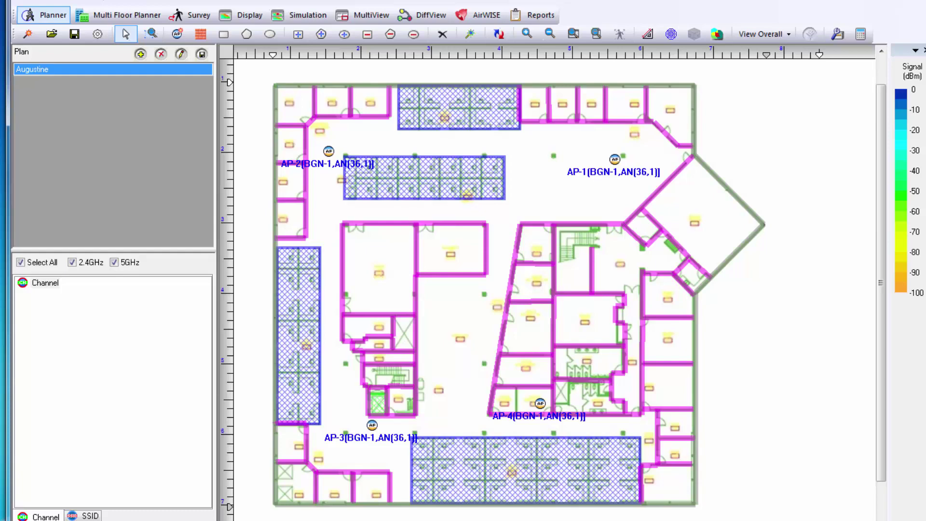
# Step: Set AP-2 to channel 6 on 2.4 GHz and 44 on 5 GHz
pyautogui.rightClick(329, 151)
pyautogui.click(371, 159)
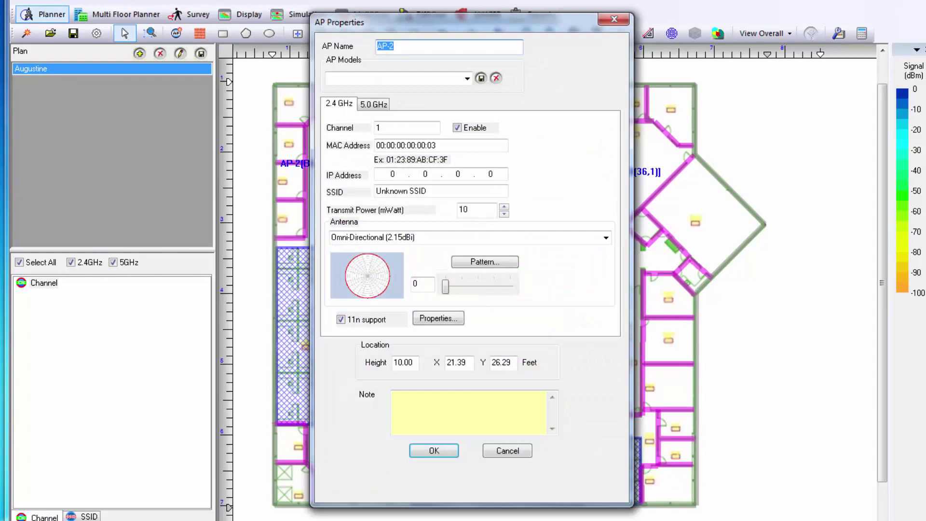
pyautogui.write('6')
pyautogui.click(374, 103)
pyautogui.doubleClick(407, 128)
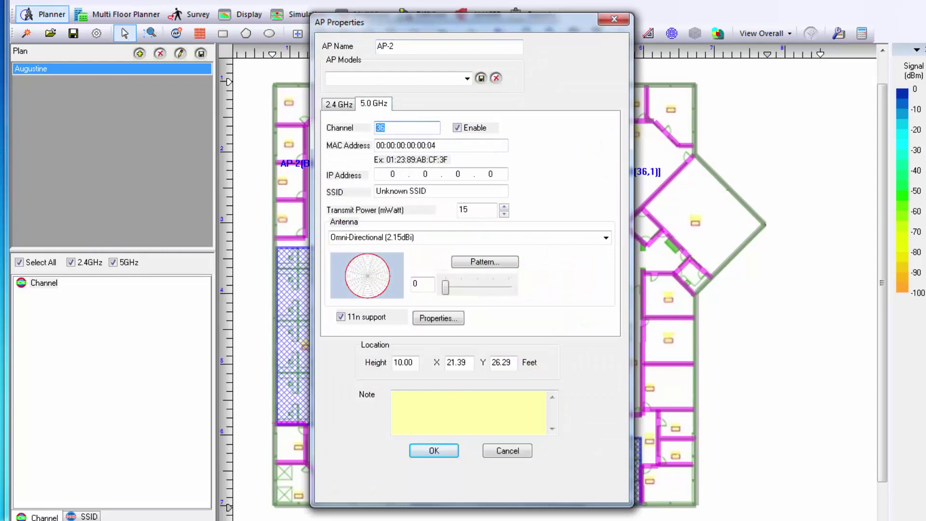
pyautogui.write('44')
pyautogui.click(433, 451)
# Step: Set AP-3 to channel 11 on 2.4 GHz and 52 on 5 GHz
pyautogui.rightClick(372, 425)
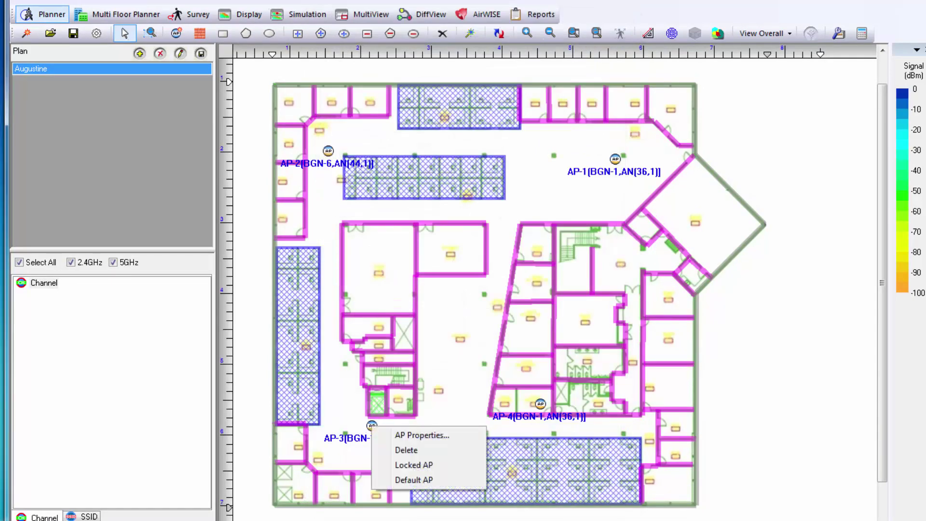
pyautogui.click(396, 436)
pyautogui.doubleClick(407, 127)
pyautogui.write('6')
pyautogui.click(374, 104)
pyautogui.doubleClick(406, 127)
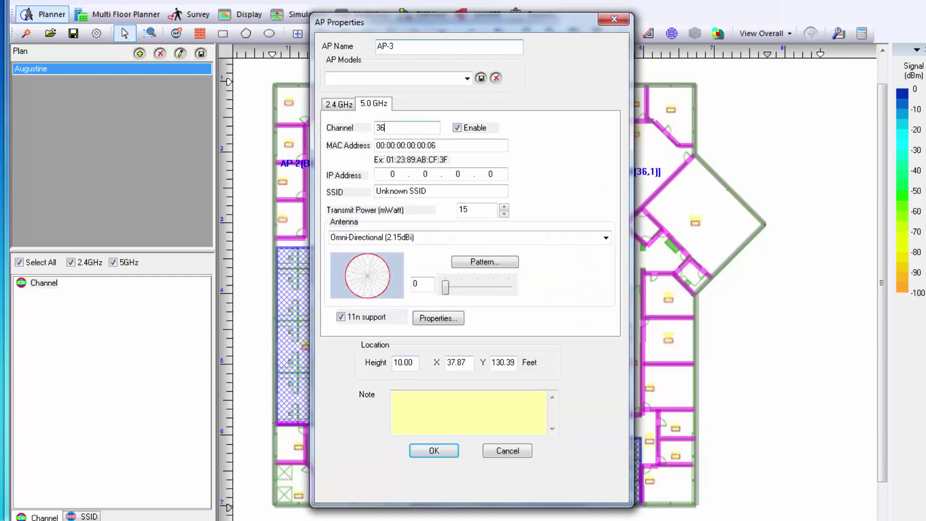
pyautogui.write('52')
pyautogui.click(433, 450)
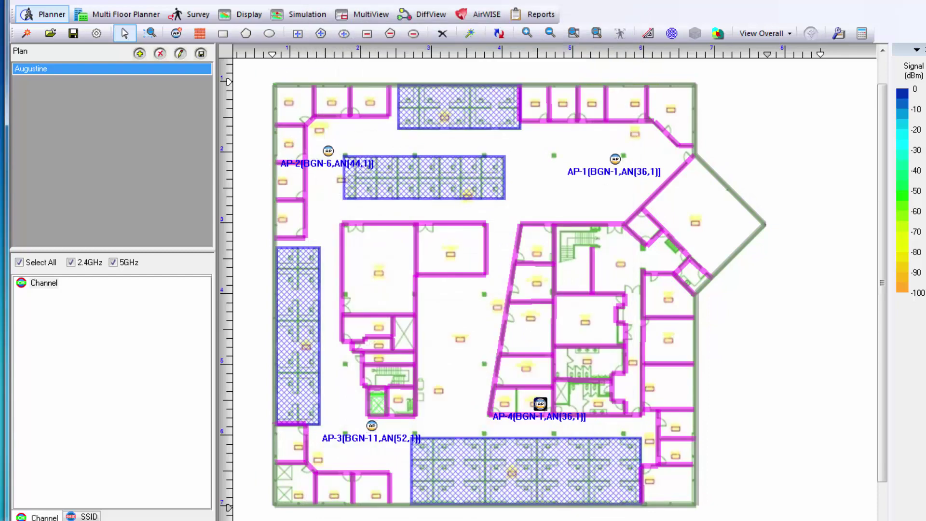
# Step: Set AP-4 to channel 6 on 2.4 GHz and 60 on 5 GHz
pyautogui.rightClick(541, 404)
pyautogui.click(592, 410)
pyautogui.doubleClick(406, 127)
pyautogui.write('6')
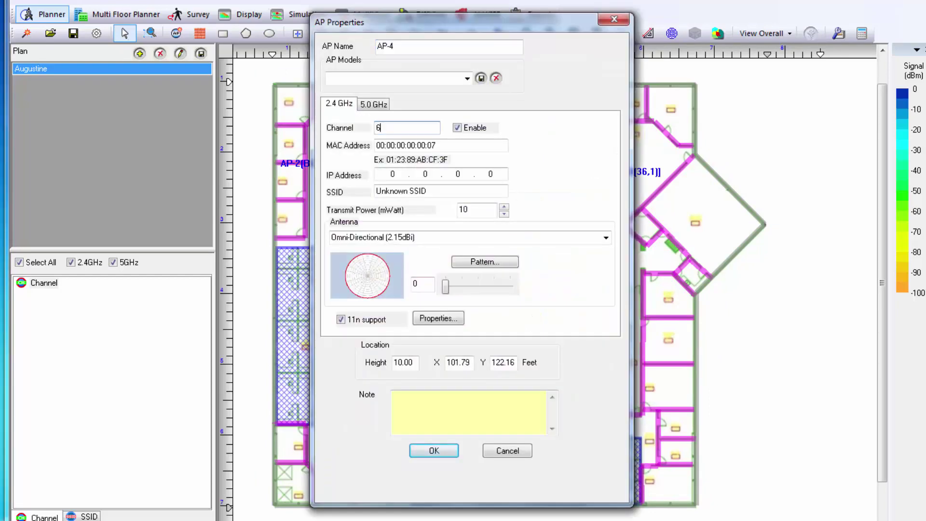
pyautogui.click(374, 103)
pyautogui.doubleClick(407, 127)
pyautogui.write('60')
pyautogui.click(434, 451)
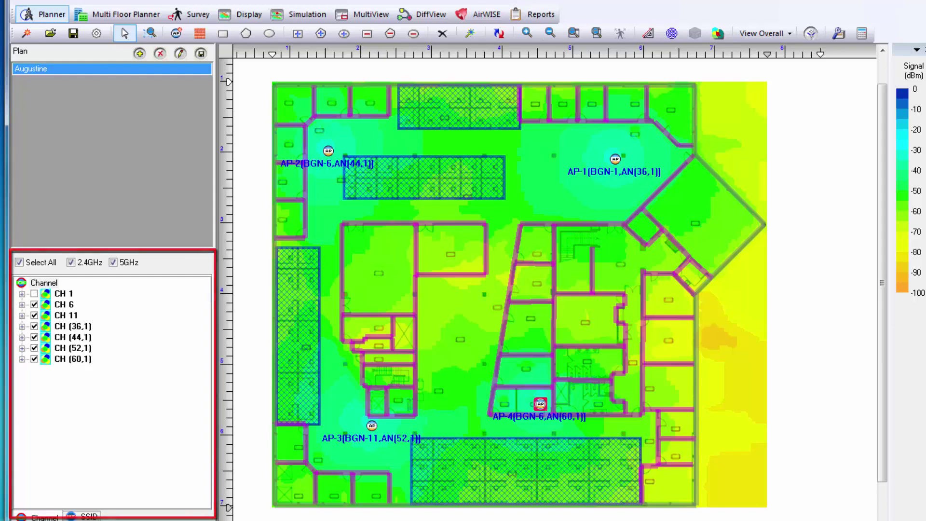
# Step: Hide CH 6, CH 11 and CH (36,1) from the heatmap, then show them again to compare
pyautogui.click(34, 294)
pyautogui.click(34, 304)
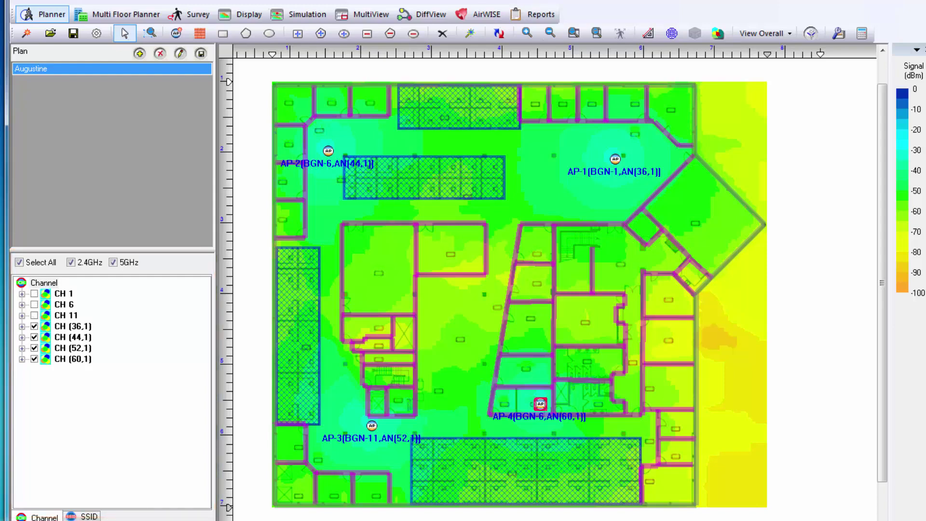
pyautogui.click(34, 326)
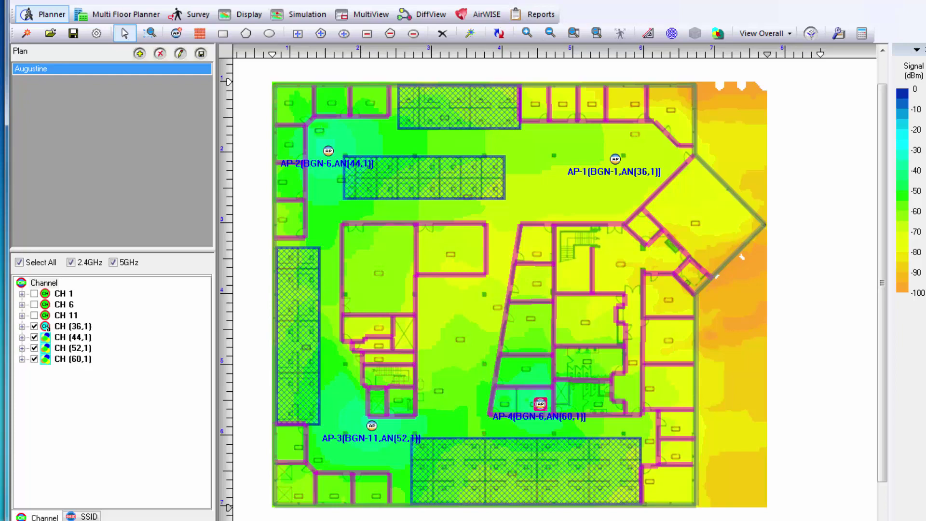
pyautogui.click(34, 305)
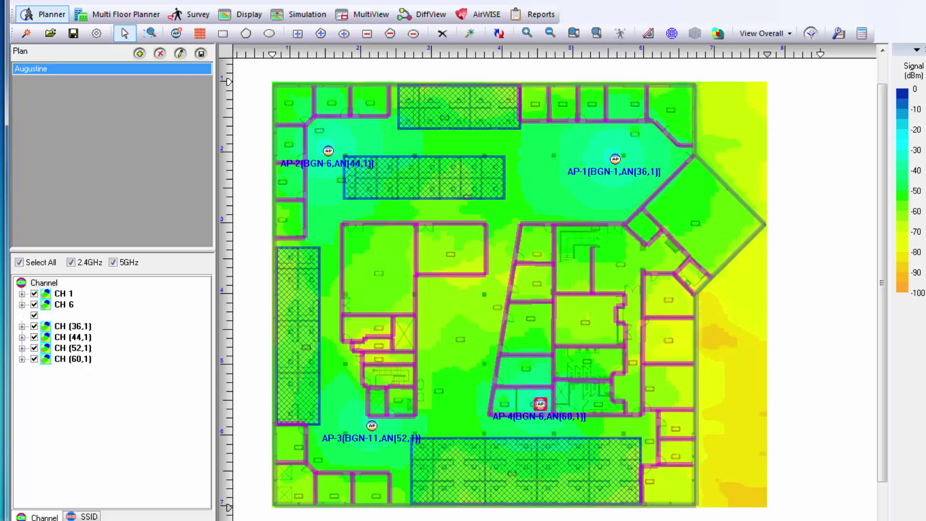
pyautogui.click(34, 315)
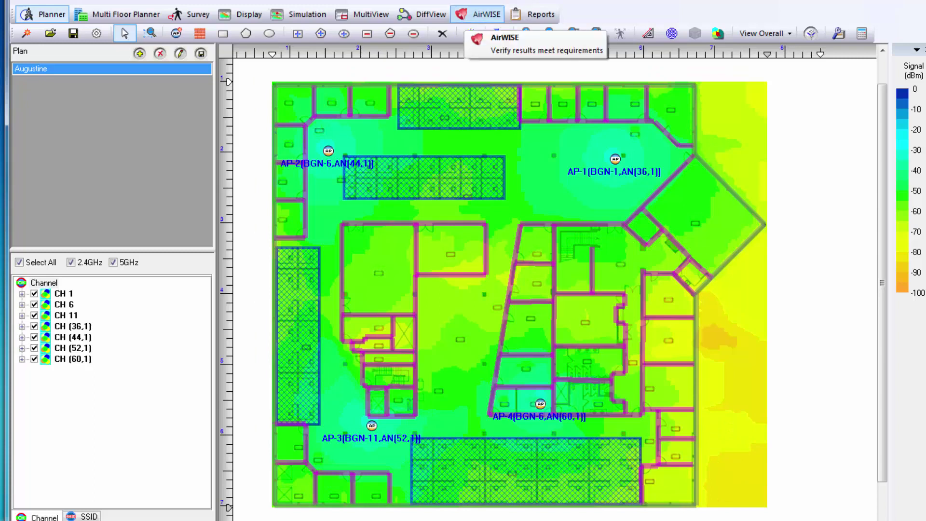
# Step: Open AirWISE Signal Coverage and exclude CH 1, 6 and 11, giving a 95.6% pass
pyautogui.click(479, 15)
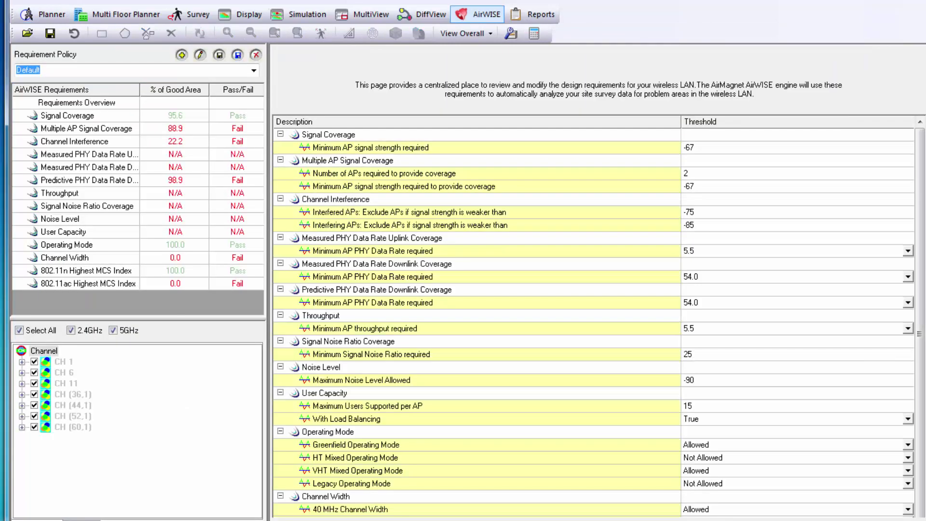
pyautogui.click(34, 115)
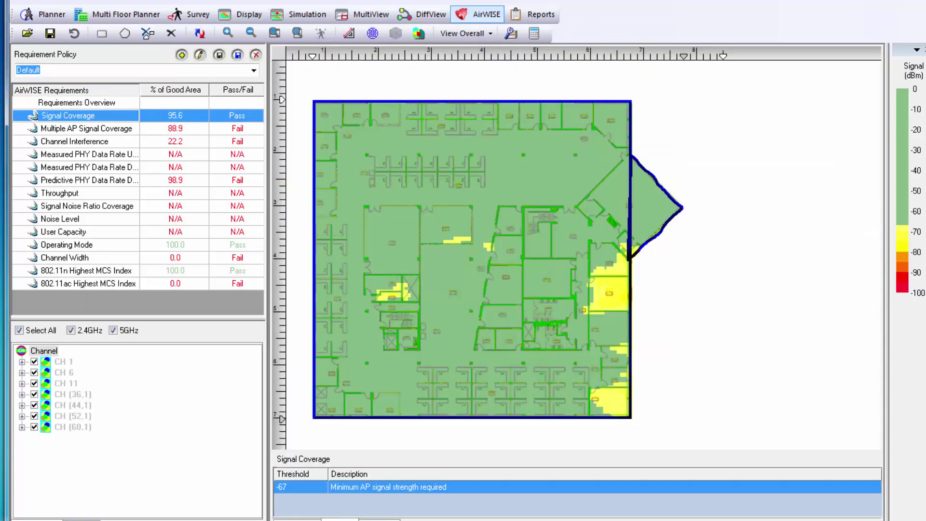
pyautogui.click(34, 361)
pyautogui.click(34, 372)
pyautogui.click(34, 383)
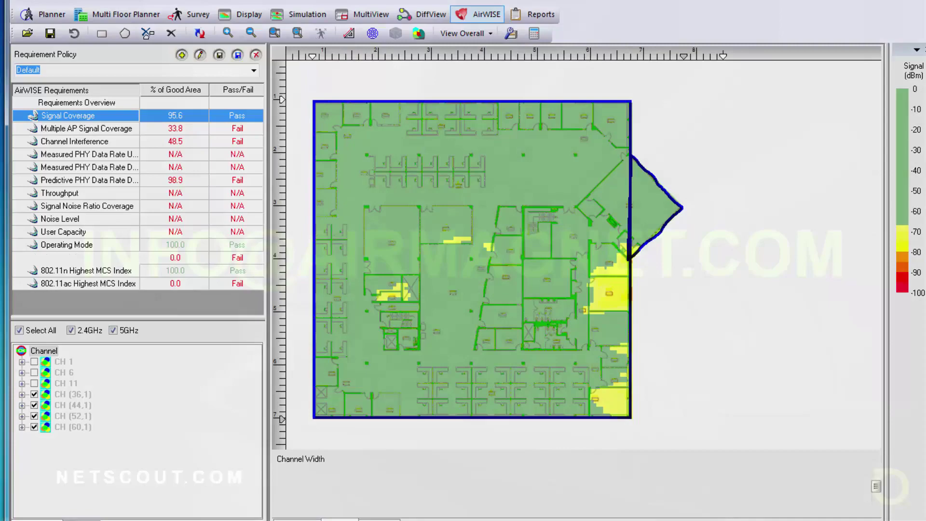